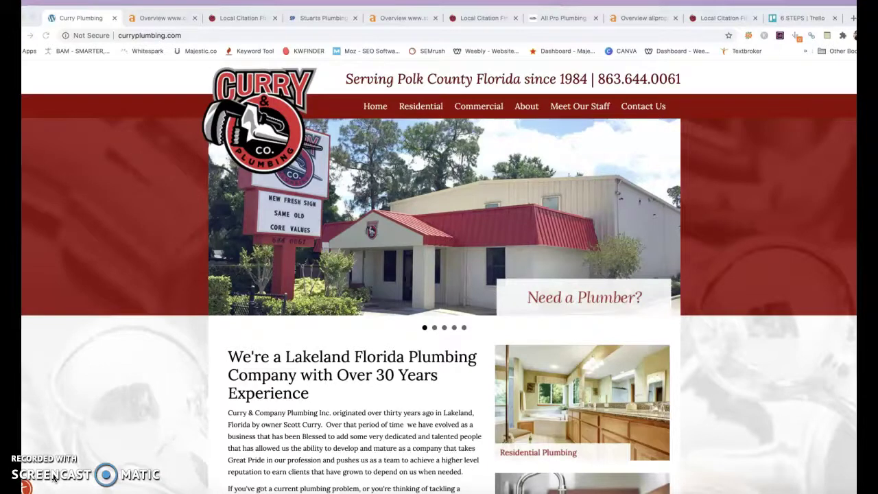
# Scroll through the Curry Plumbing homepage, reading its tools and 24-hour emergency service sections.
pyautogui.scroll(-5, 499, 302)
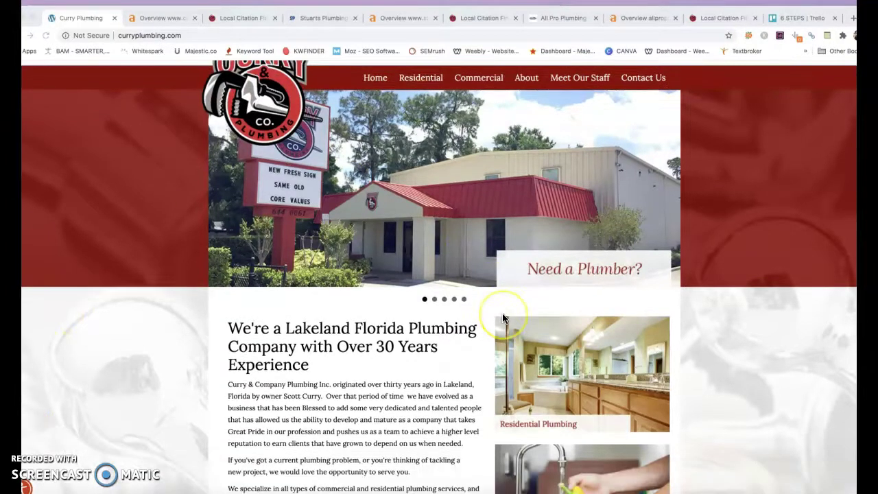
pyautogui.scroll(10, 502, 313)
pyautogui.scroll(-1, 502, 313)
pyautogui.scroll(-1, 502, 312)
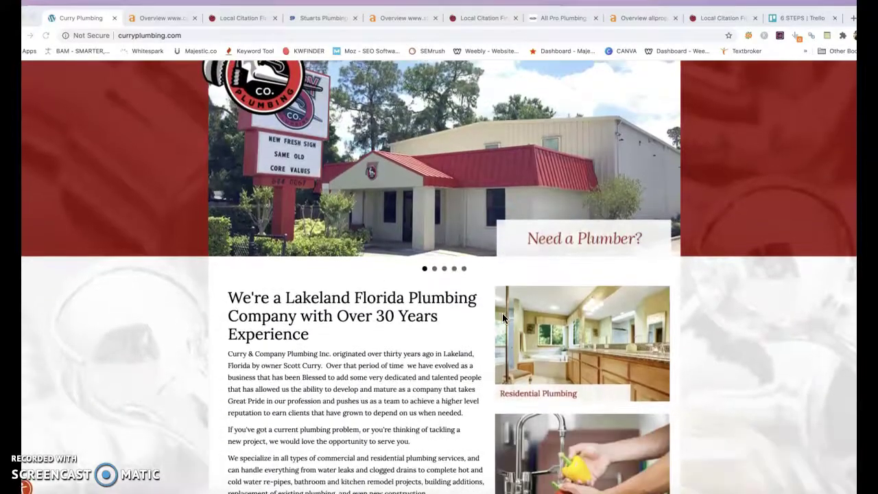
pyautogui.scroll(-10, 502, 315)
pyautogui.scroll(1, 502, 317)
pyautogui.scroll(10, 502, 318)
pyautogui.scroll(-1, 502, 318)
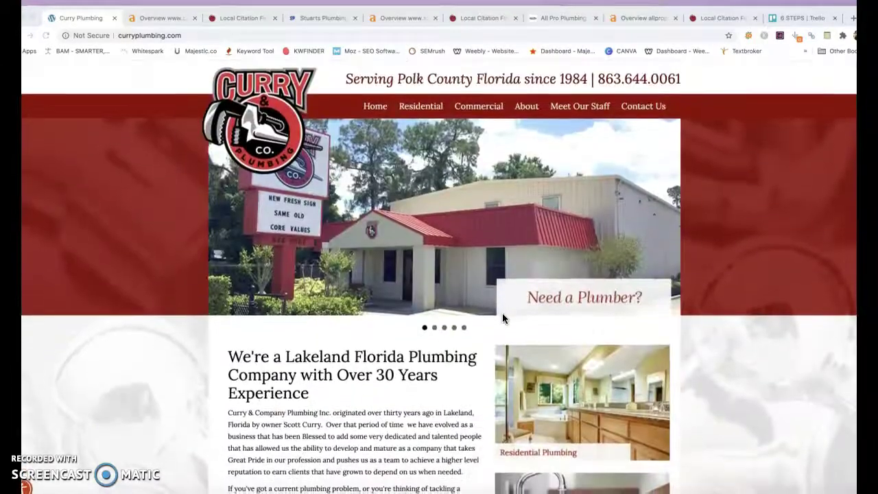
pyautogui.scroll(-10, 502, 317)
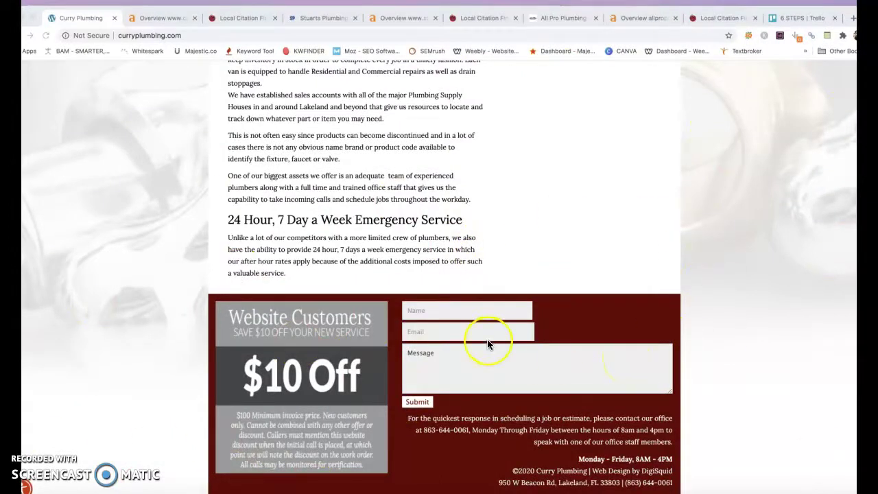
pyautogui.scroll(2, 487, 338)
pyautogui.scroll(3, 487, 339)
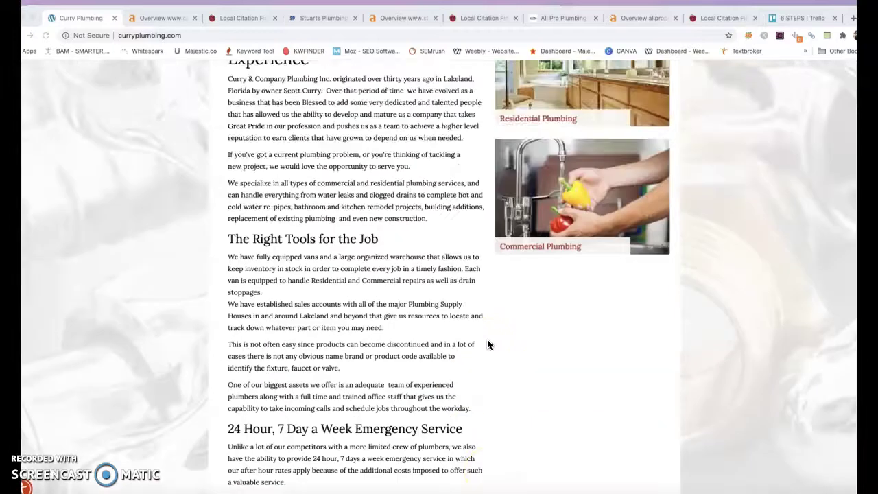
pyautogui.scroll(2, 353, 338)
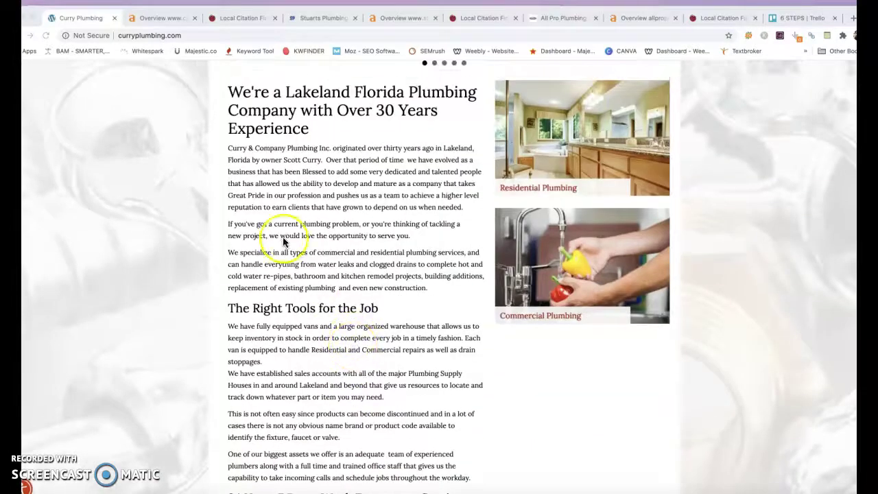
pyautogui.scroll(1, 274, 167)
pyautogui.scroll(3, 274, 166)
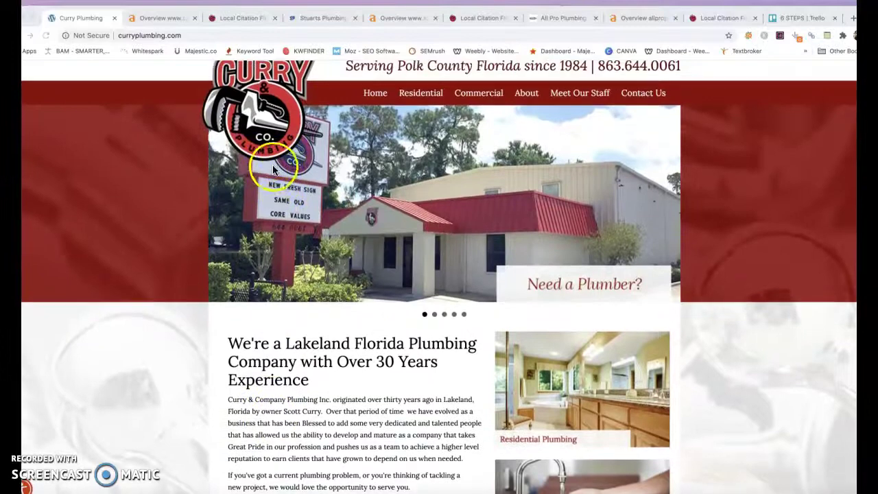
pyautogui.scroll(-2, 359, 167)
pyautogui.scroll(-5, 378, 214)
pyautogui.scroll(13, 379, 213)
pyautogui.scroll(-1, 378, 209)
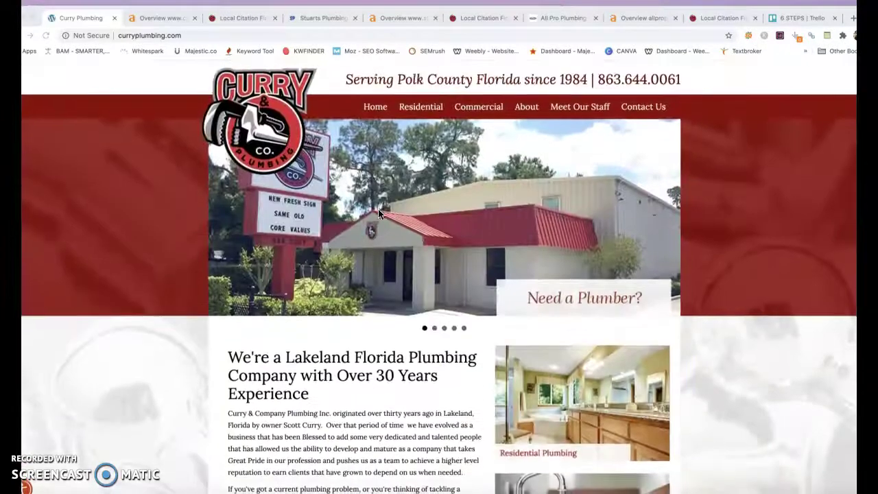
pyautogui.scroll(-3, 349, 340)
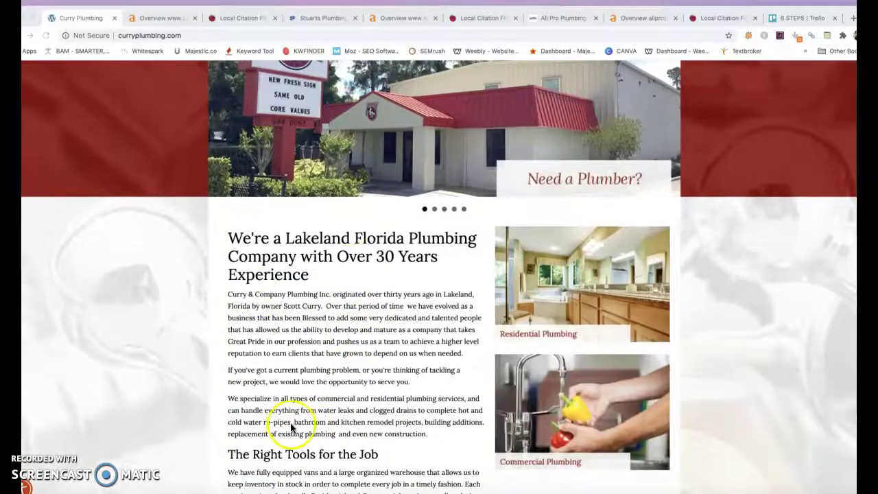
pyautogui.scroll(-3, 288, 340)
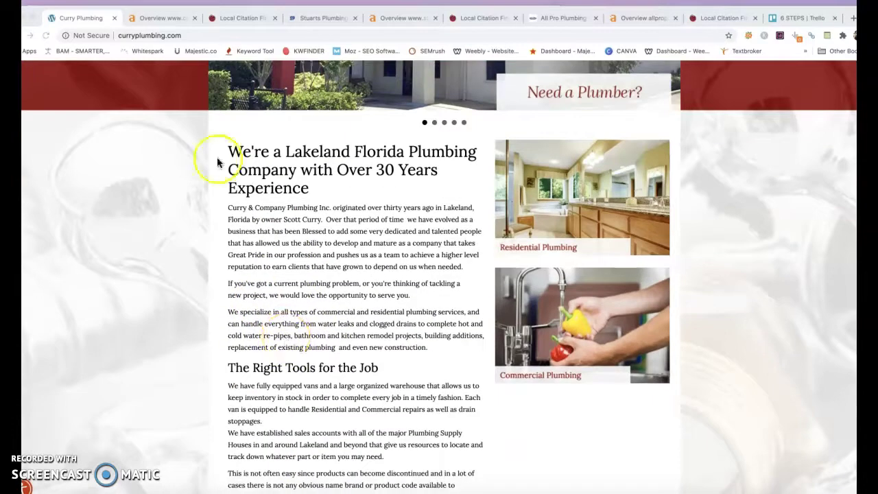
pyautogui.scroll(-3, 409, 317)
pyautogui.scroll(-3, 408, 319)
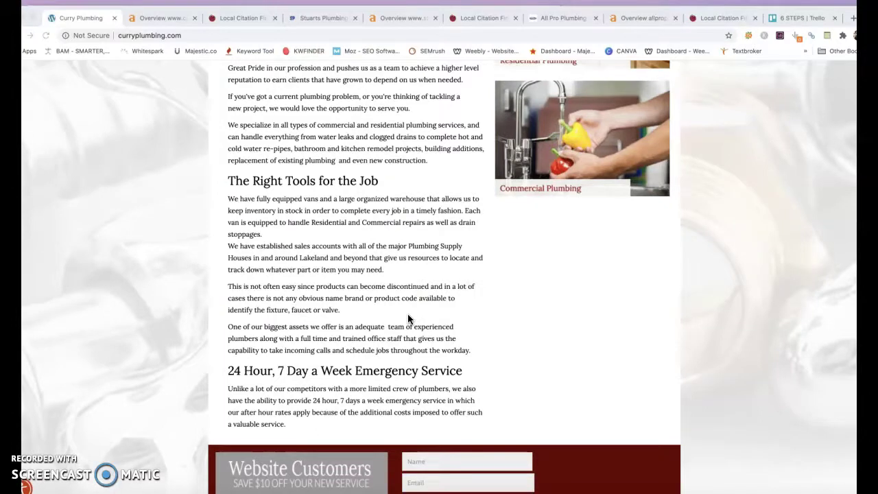
pyautogui.scroll(8, 409, 319)
pyautogui.scroll(5, 402, 134)
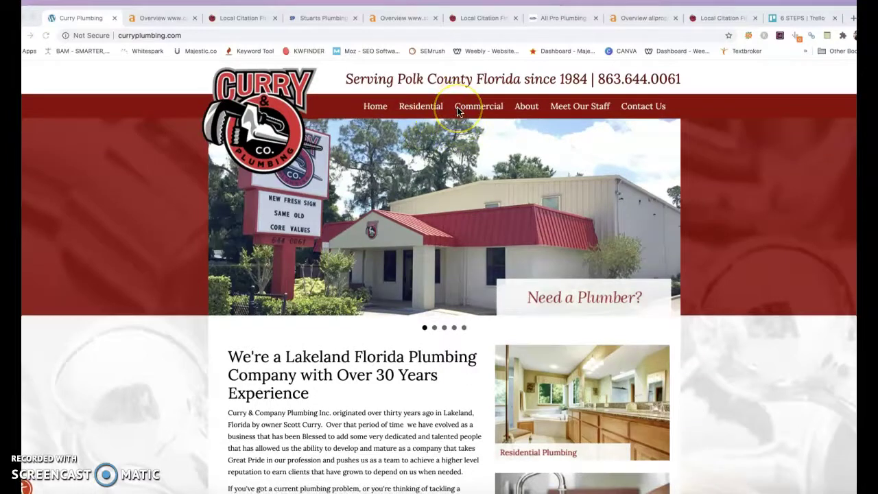
pyautogui.scroll(-2, 392, 349)
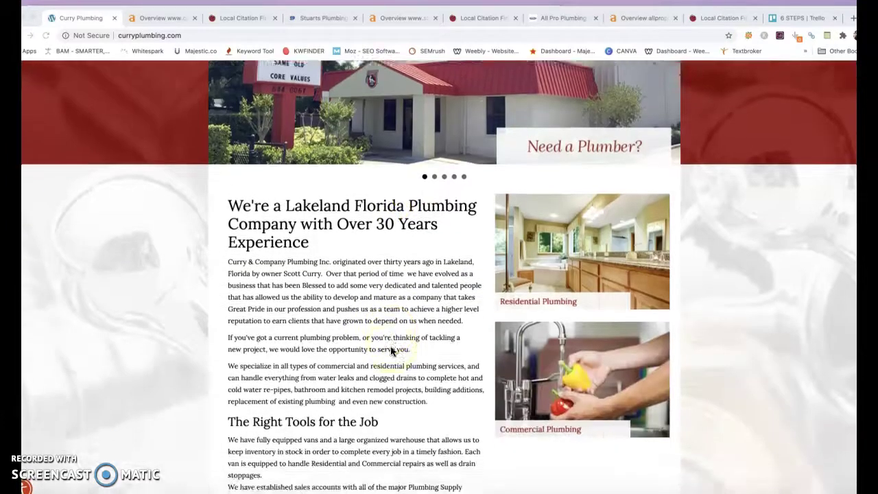
pyautogui.scroll(-2, 391, 351)
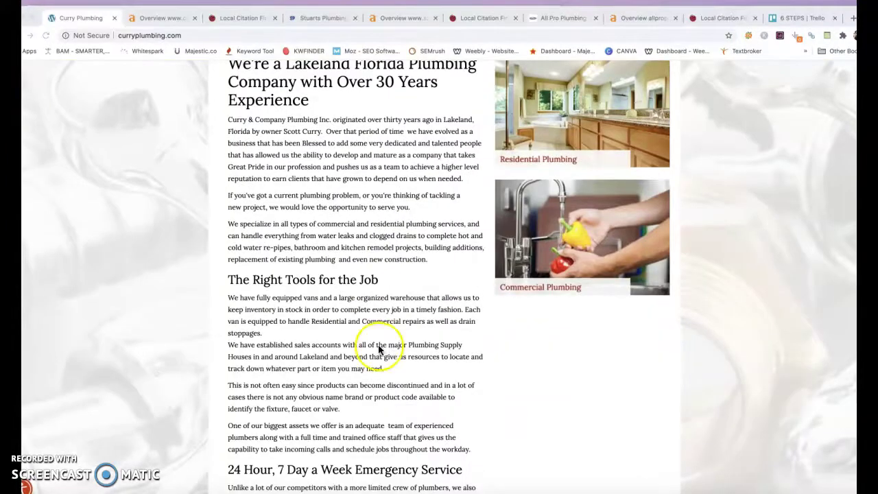
# Switch to the Stuart's Plumbing site and read through its homepage from top to bottom.
pyautogui.click(307, 24)
pyautogui.scroll(3, 372, 298)
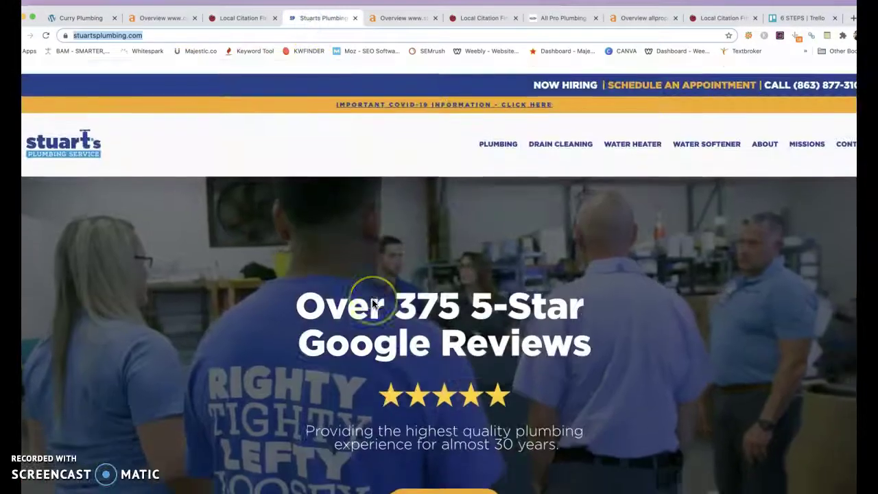
pyautogui.scroll(-3, 372, 303)
pyautogui.scroll(-3, 372, 304)
pyautogui.scroll(-10, 373, 304)
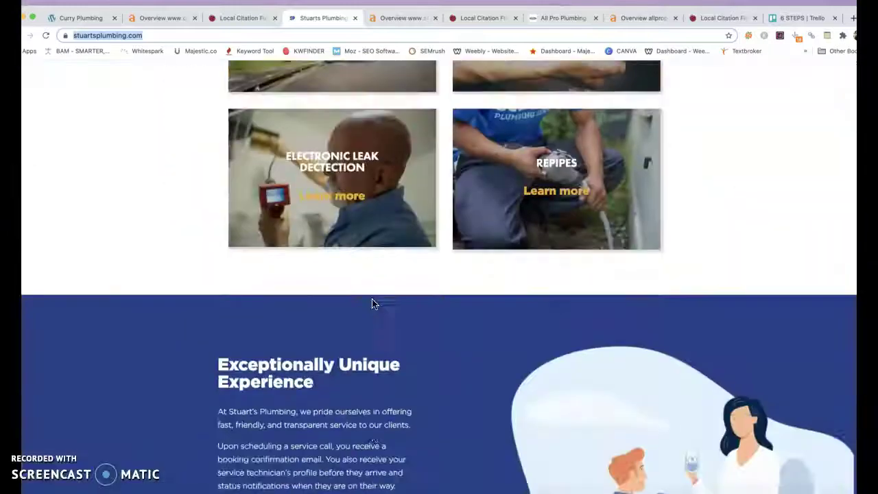
pyautogui.scroll(-4, 372, 303)
pyautogui.scroll(-1, 372, 303)
pyautogui.scroll(-5, 373, 304)
pyautogui.scroll(-5, 371, 303)
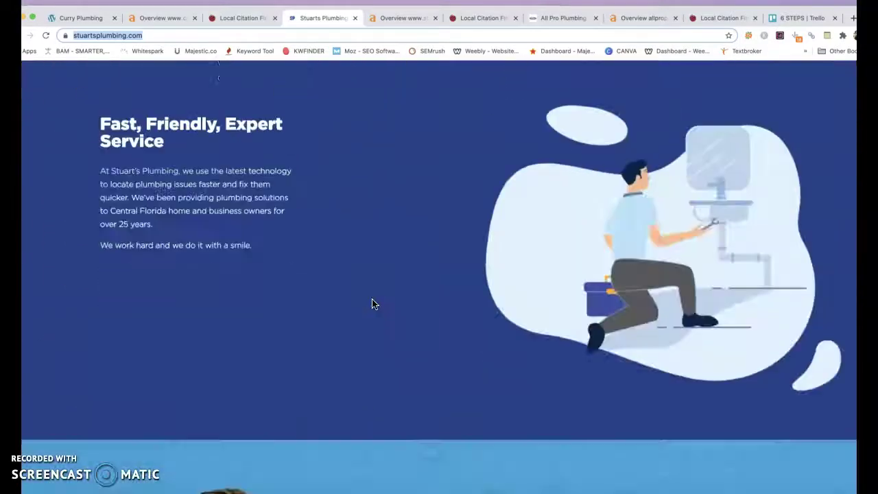
pyautogui.scroll(-5, 371, 304)
pyautogui.scroll(-3, 372, 303)
pyautogui.scroll(-5, 371, 304)
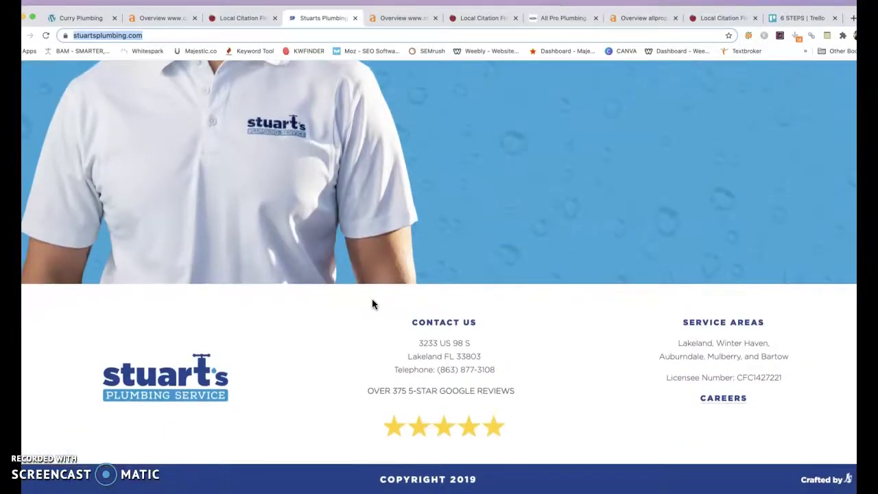
pyautogui.scroll(15, 371, 304)
pyautogui.scroll(15, 374, 301)
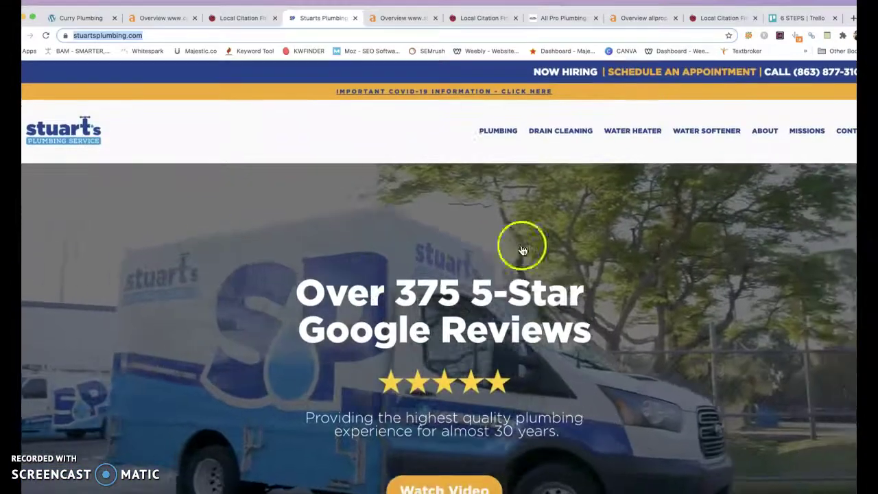
pyautogui.scroll(-1, 506, 377)
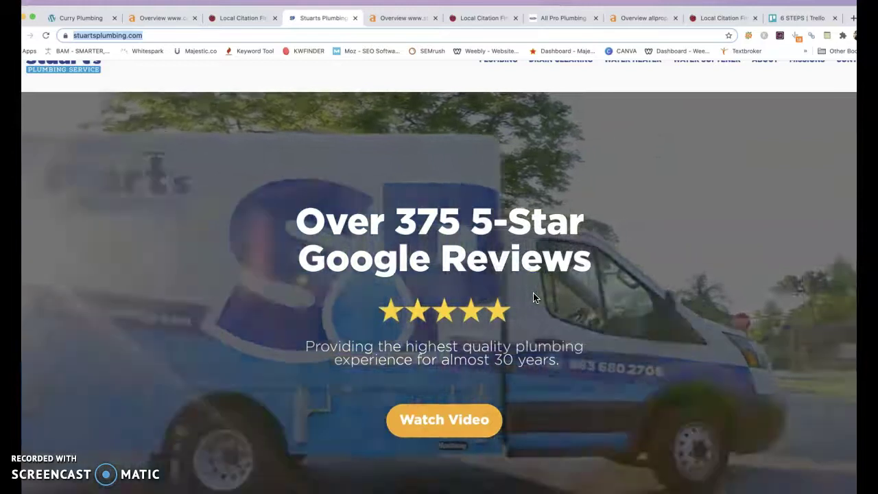
pyautogui.scroll(-1, 711, 241)
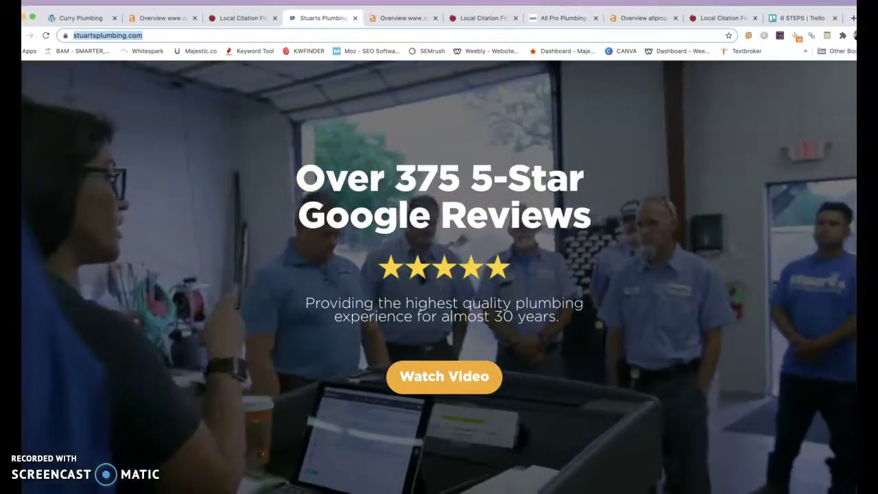
pyautogui.scroll(-4, 318, 384)
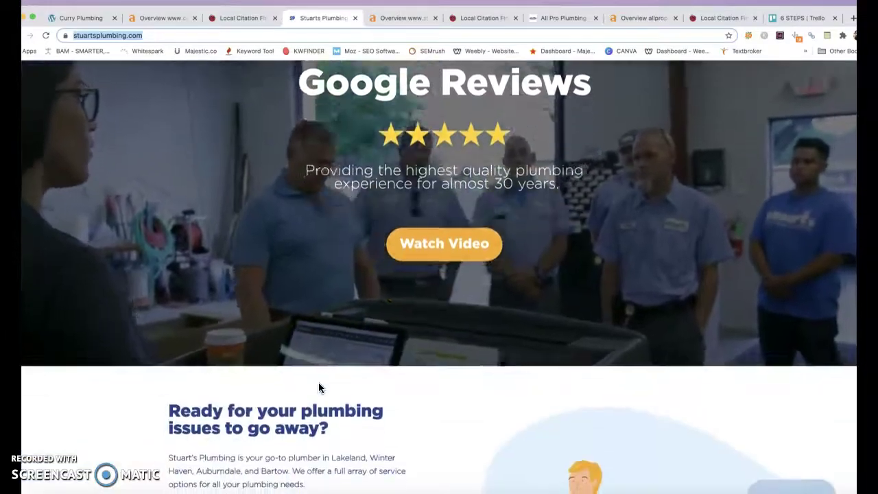
pyautogui.scroll(4, 318, 387)
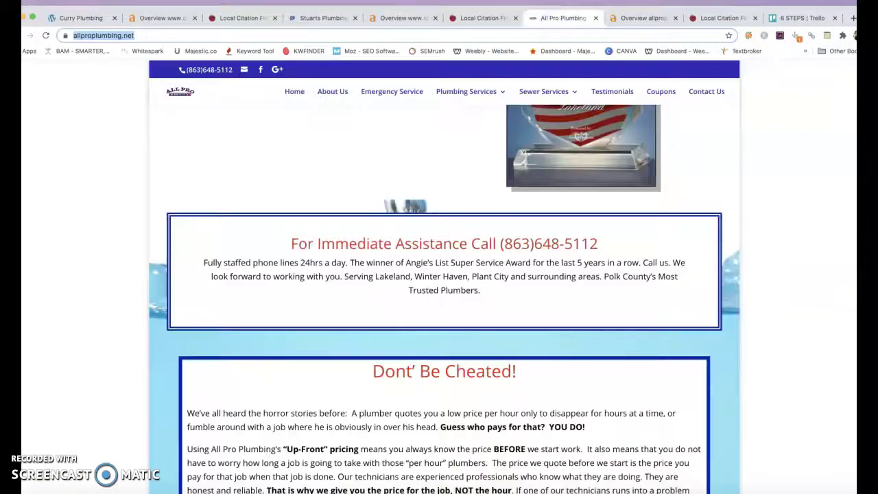
pyautogui.scroll(15, 210, 332)
pyautogui.scroll(-3, 211, 331)
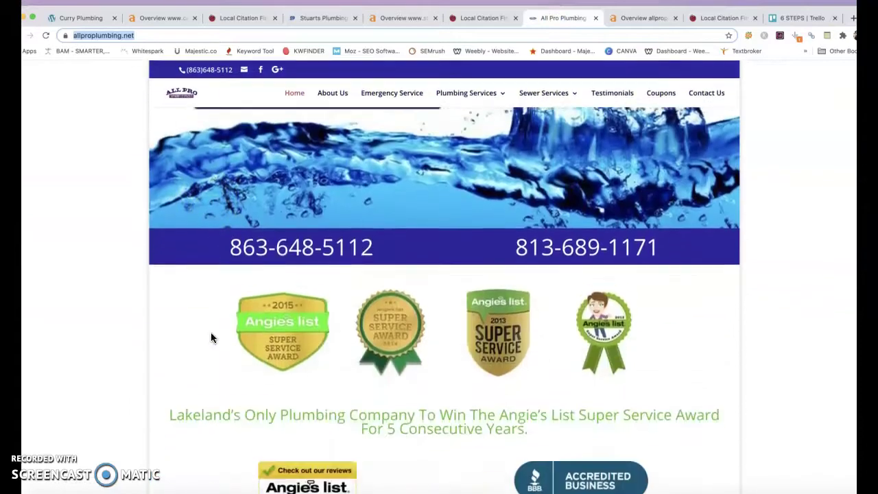
pyautogui.scroll(-2, 210, 336)
pyautogui.scroll(-2, 210, 336)
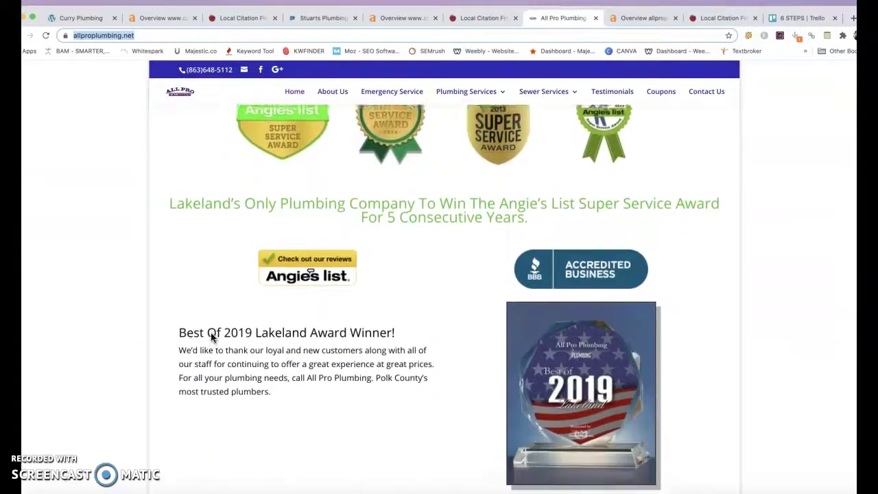
pyautogui.scroll(-3, 211, 336)
pyautogui.scroll(-5, 211, 336)
pyautogui.scroll(-2, 211, 337)
pyautogui.scroll(-2, 211, 337)
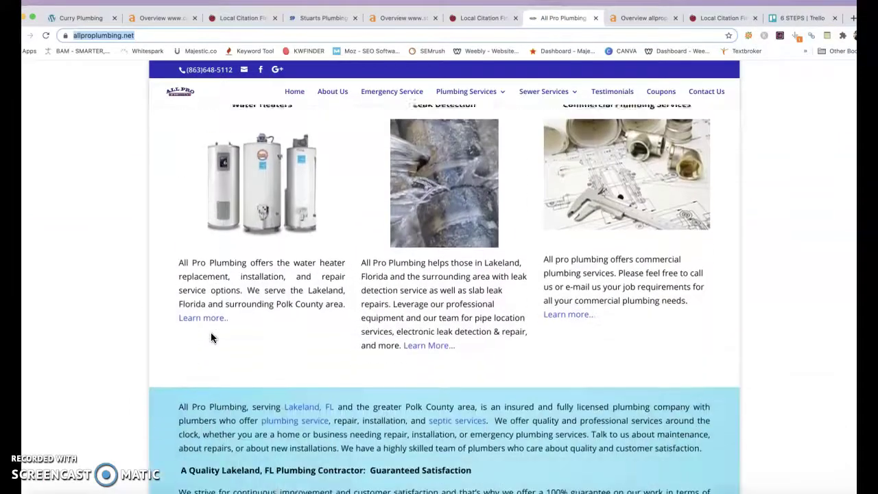
pyautogui.scroll(-1, 210, 337)
pyautogui.scroll(-3, 210, 336)
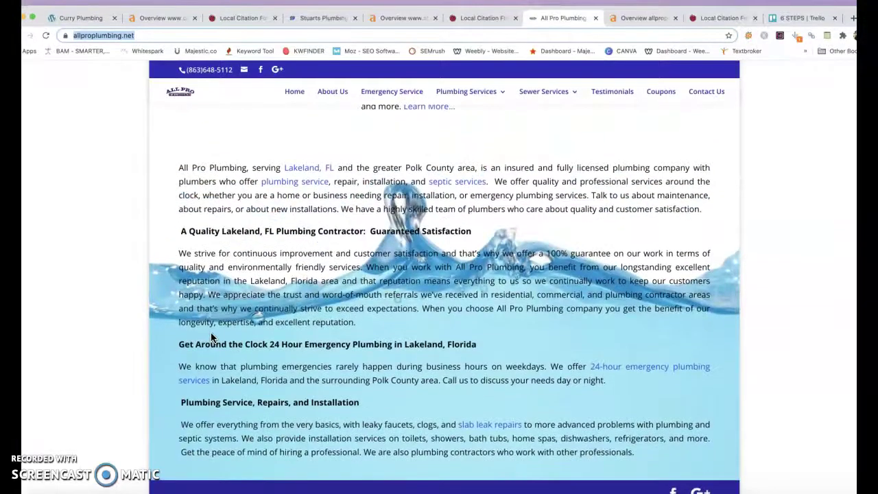
pyautogui.scroll(5, 350, 323)
pyautogui.scroll(3, 349, 323)
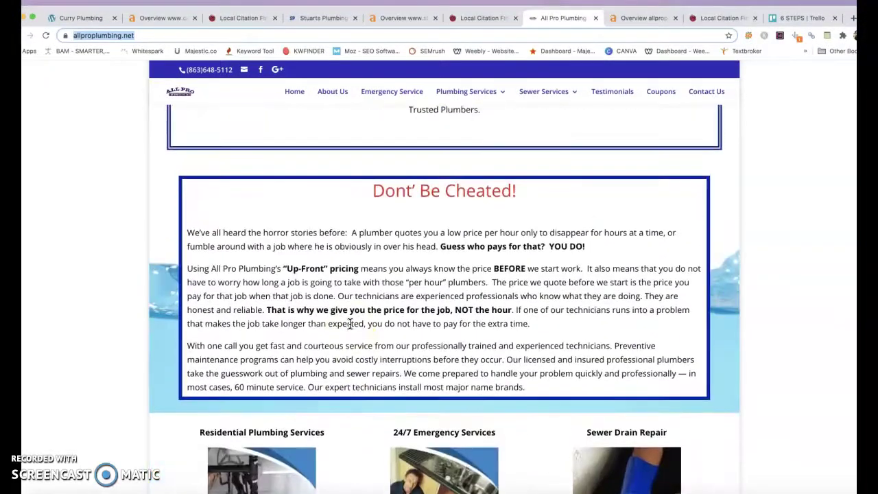
pyautogui.scroll(5, 349, 323)
pyautogui.scroll(10, 350, 323)
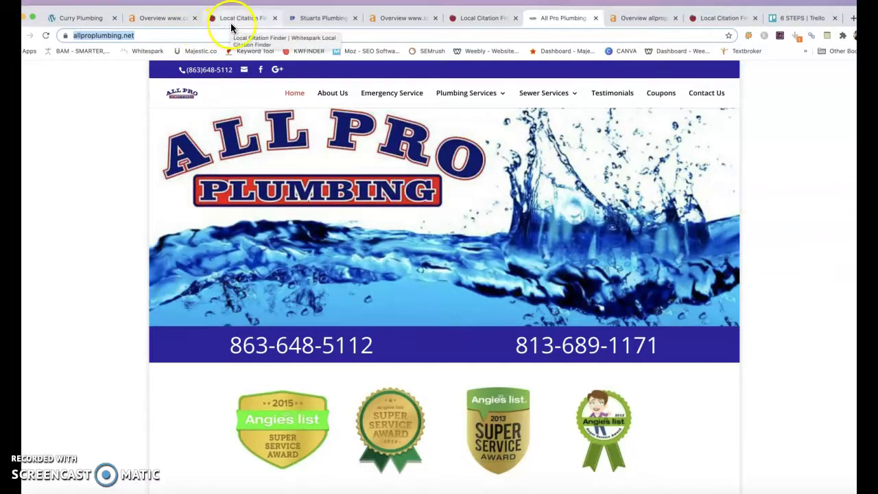
# Show centerstateplumbing.com's Ahrefs overview: UR 5, DR 0, 8 backlinks, 6 referring domains.
pyautogui.click(161, 24)
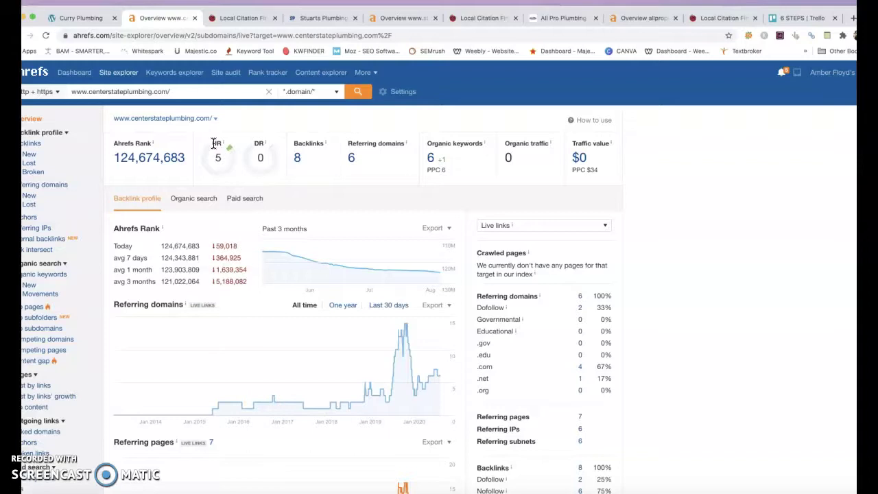
pyautogui.click(233, 146)
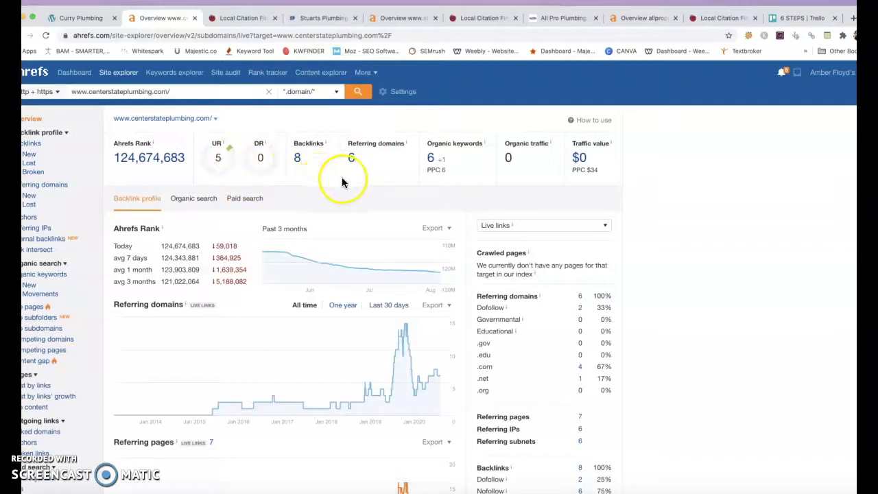
pyautogui.click(403, 17)
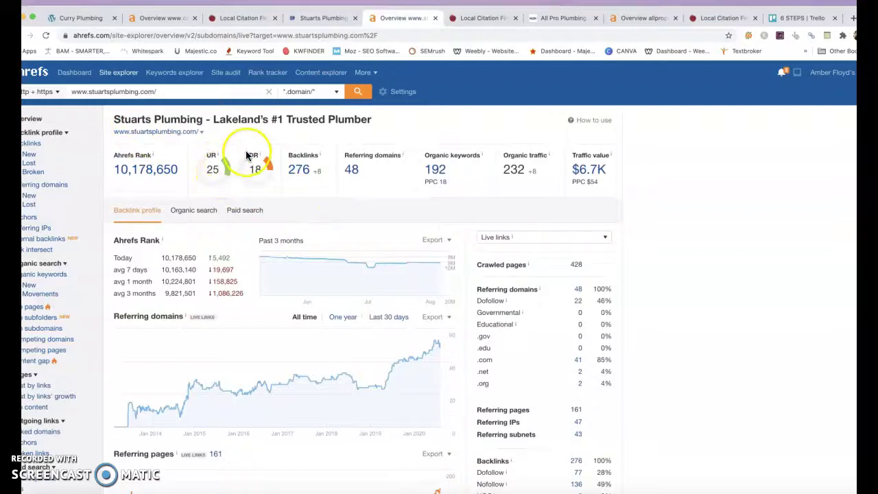
pyautogui.click(635, 19)
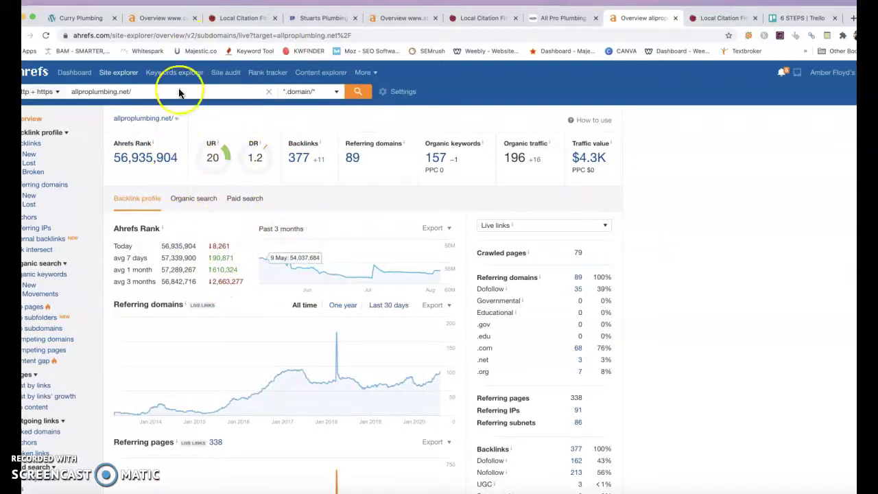
pyautogui.click(168, 18)
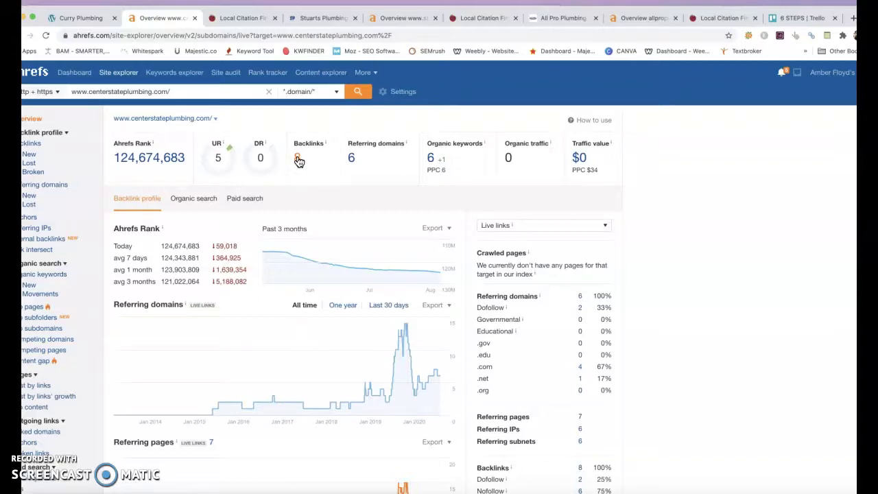
pyautogui.click(298, 160)
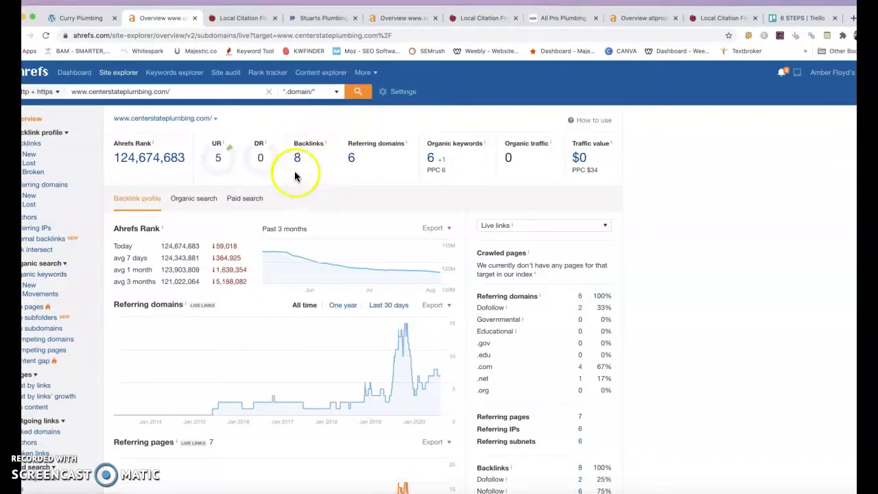
pyautogui.click(395, 20)
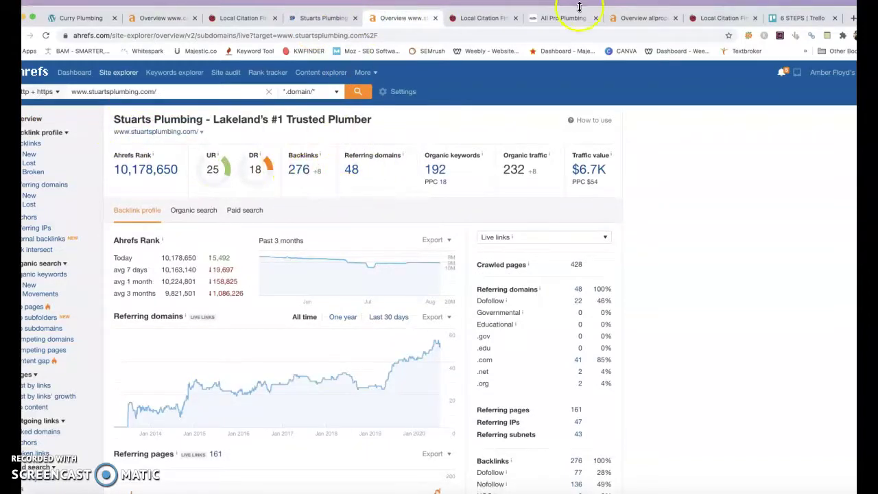
pyautogui.click(631, 19)
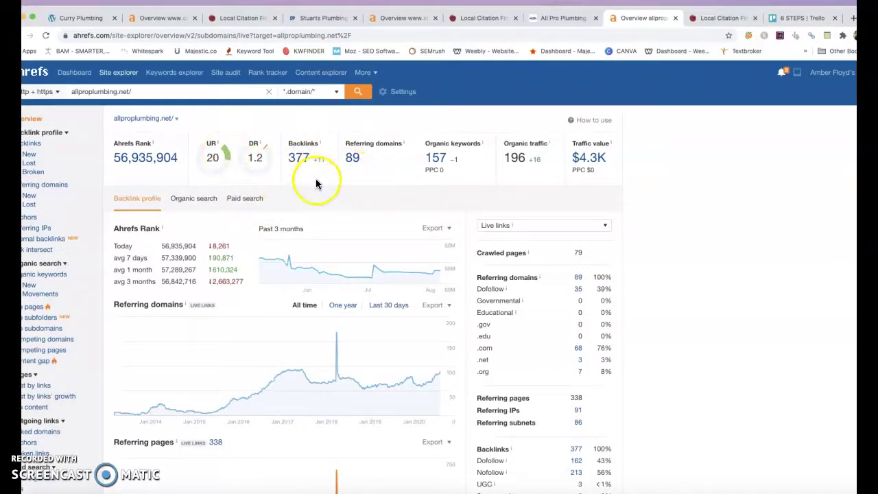
pyautogui.click(164, 19)
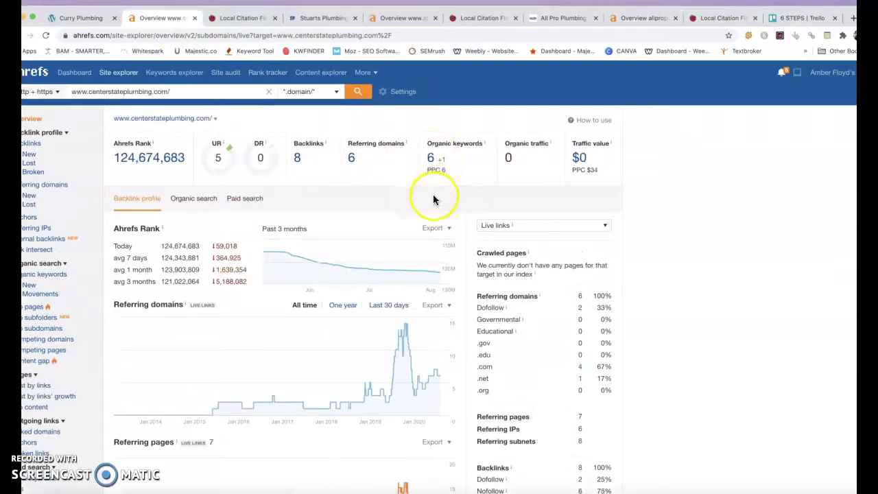
# Check centerstateplumbing.com's six organic keywords ranking 27–77, then return to Stuart's Plumbing overview.
pyautogui.click(432, 158)
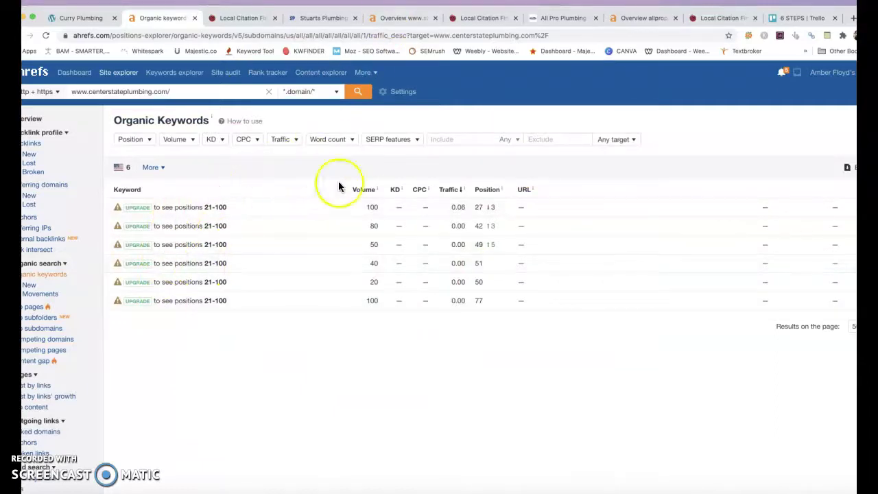
pyautogui.scroll(-1, 465, 315)
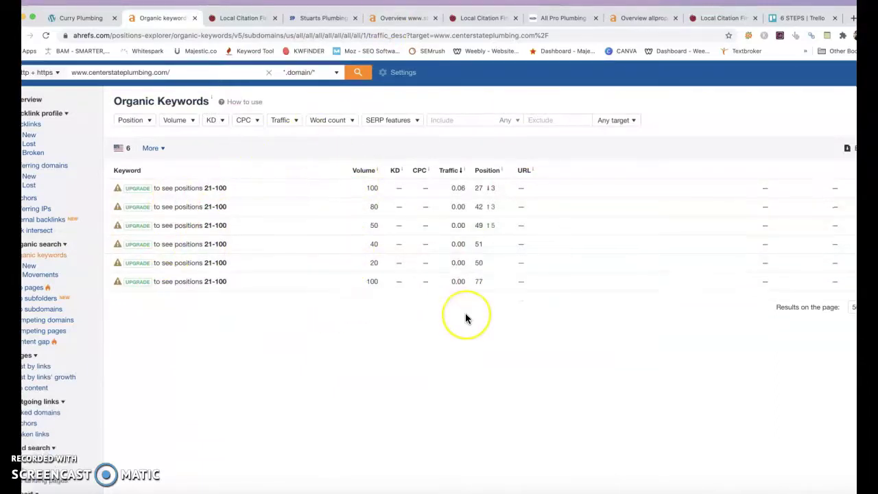
pyautogui.scroll(-2, 464, 317)
pyautogui.scroll(2, 465, 318)
pyautogui.scroll(1, 465, 318)
pyautogui.scroll(1, 465, 318)
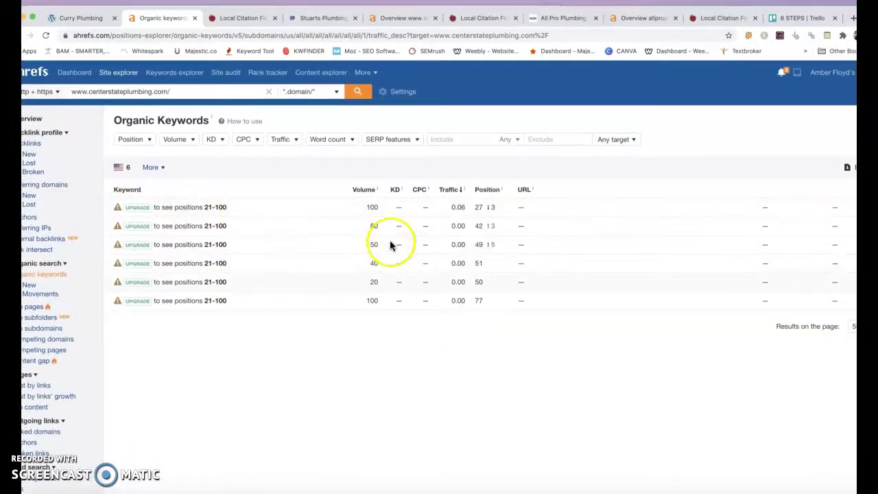
pyautogui.click(403, 15)
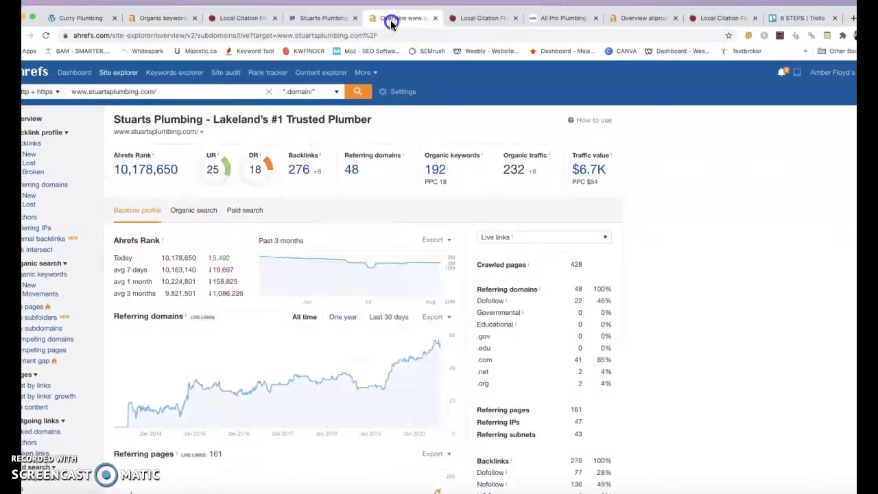
# Review Stuart's Plumbing's 192 organic keywords, then bring up the allproplumbing.net overview.
pyautogui.click(433, 180)
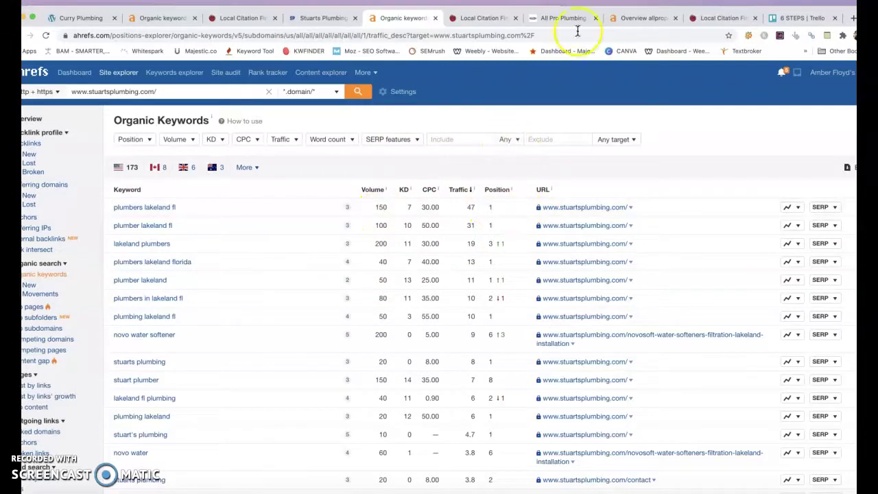
pyautogui.click(625, 21)
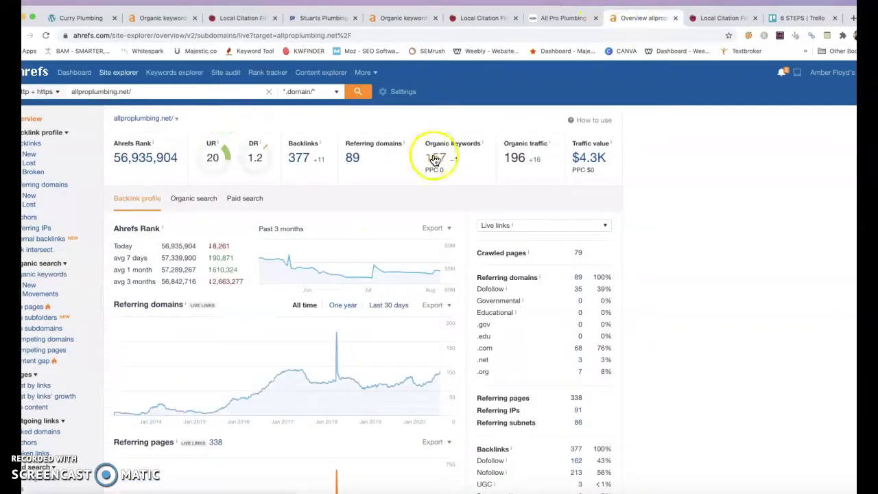
# Review allproplumbing.net's 157 organic keywords, then bring up Curry & Co Plumbing's citation results.
pyautogui.click(433, 159)
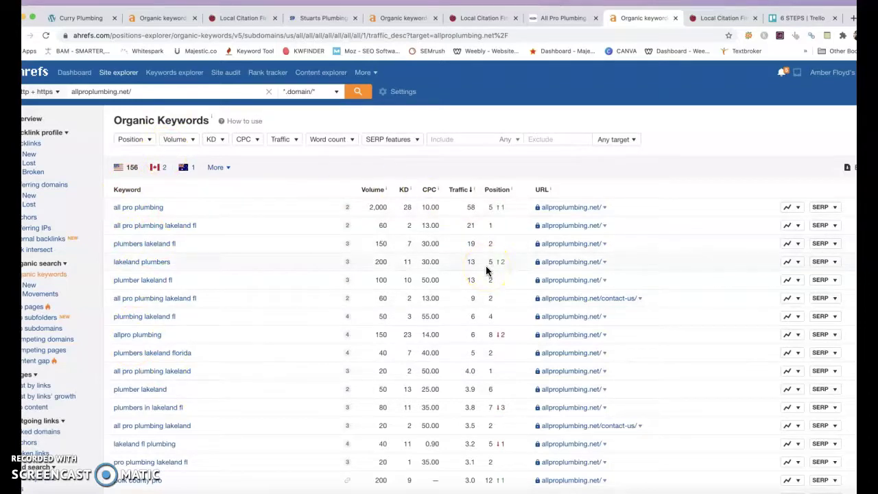
pyautogui.click(233, 21)
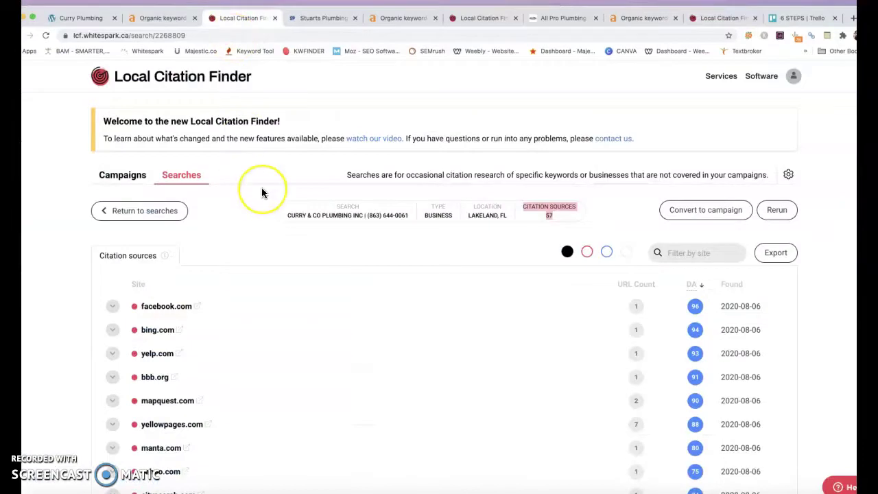
# Highlight Curry & Co's 57 citation sources count, then compare with Stuart's Plumbing's 36.
pyautogui.scroll(-3, 261, 188)
pyautogui.scroll(3, 261, 192)
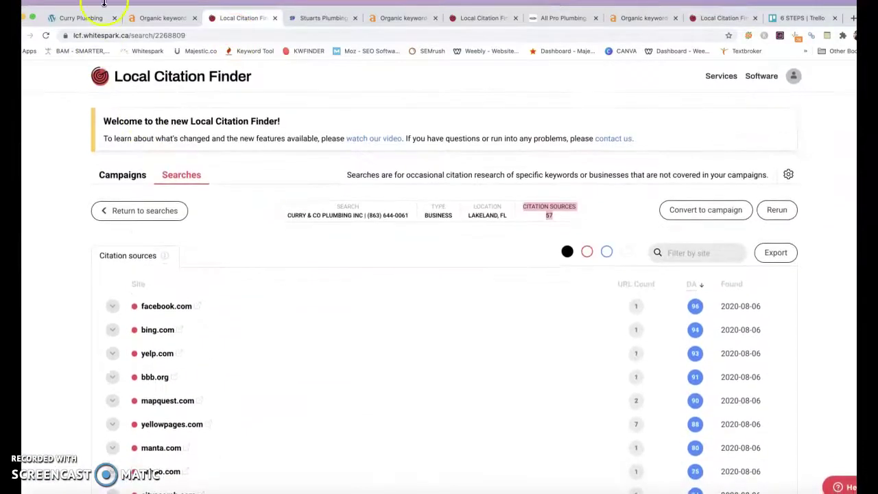
pyautogui.click(563, 213)
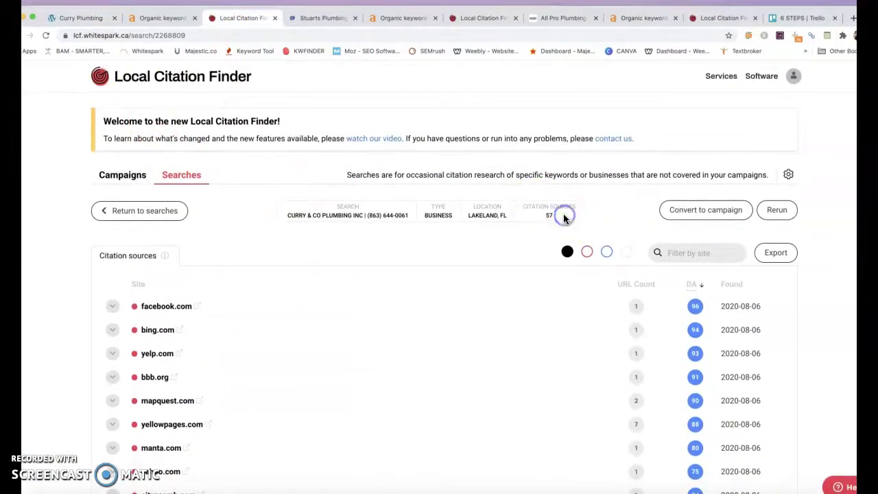
pyautogui.moveTo(557, 216); pyautogui.dragTo(523, 205)
pyautogui.scroll(-3, 494, 222)
pyautogui.scroll(3, 494, 222)
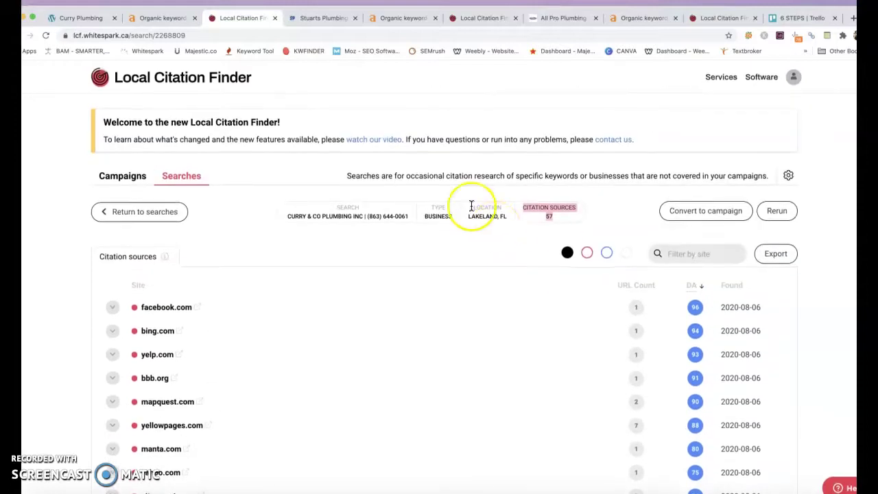
pyautogui.click(456, 18)
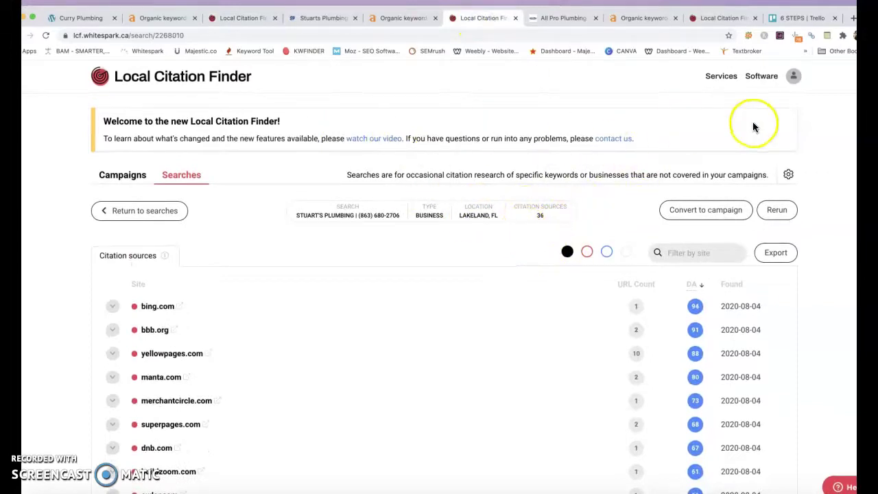
# Show All Pro Plumbing's 61 citation sources, led by youtube.com and medium.com.
pyautogui.click(721, 17)
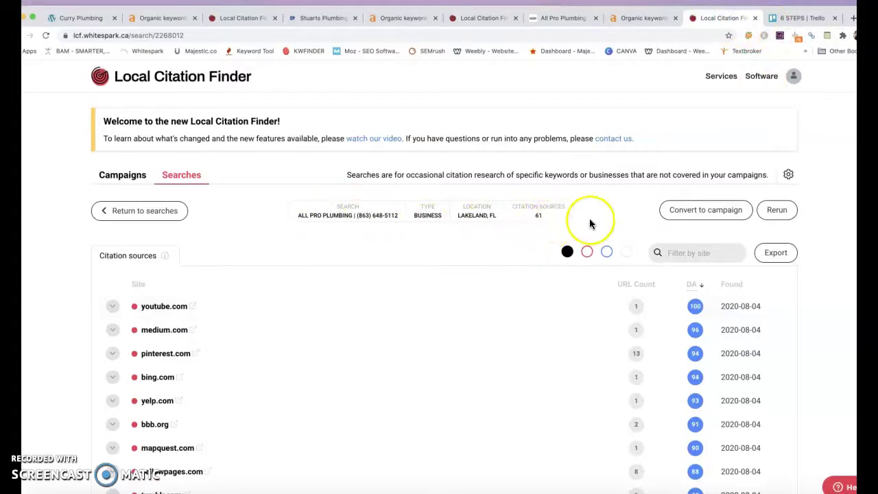
pyautogui.scroll(-2, 204, 251)
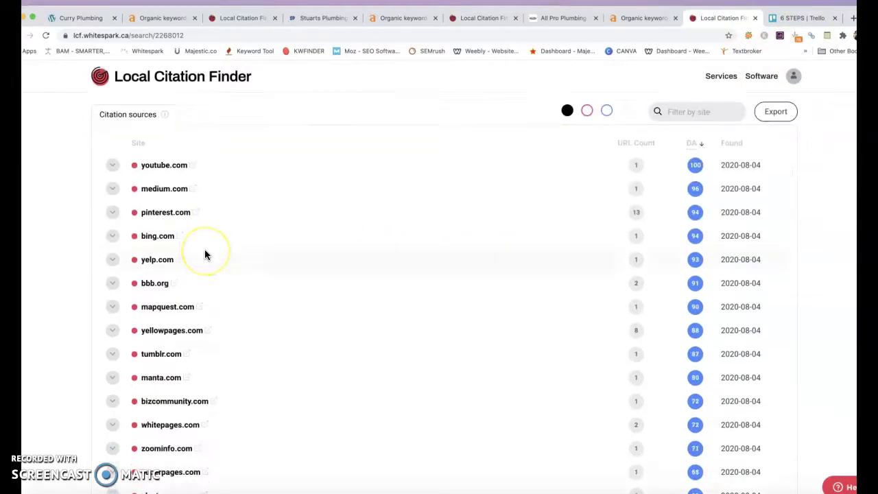
pyautogui.scroll(-5, 205, 251)
pyautogui.scroll(-3, 204, 251)
pyautogui.scroll(10, 204, 251)
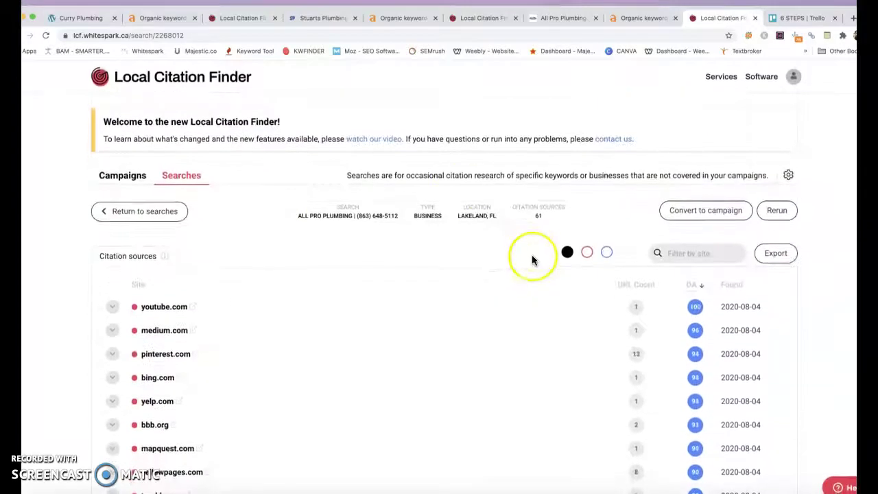